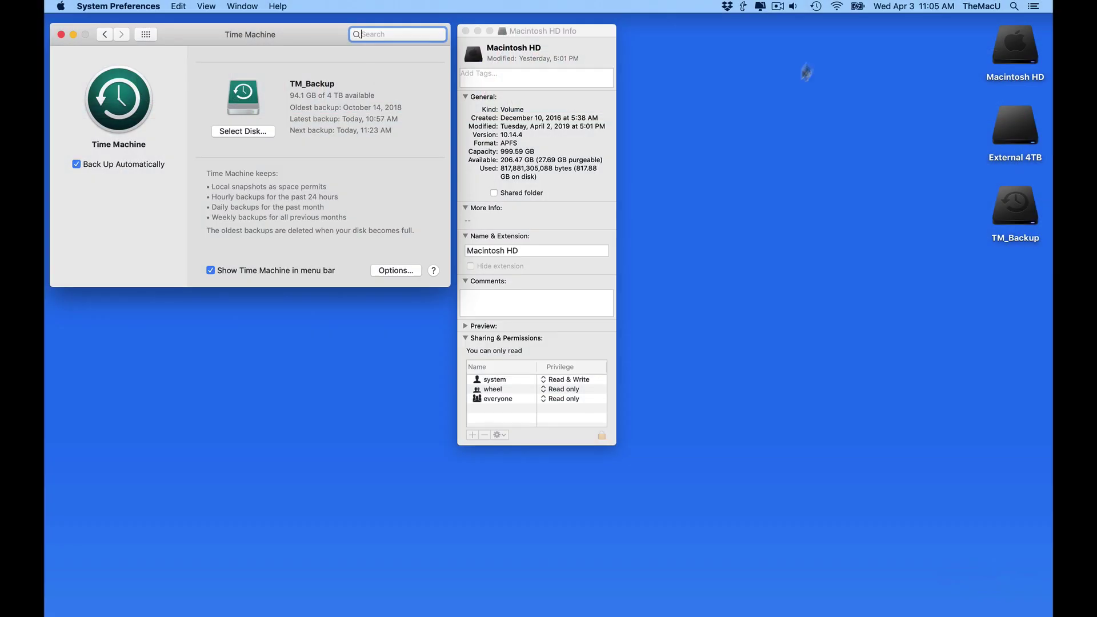
# After checking the Time Machine status menu, open TM_Backup's Info window beside Macintosh HD Info.
pyautogui.click(816, 7)
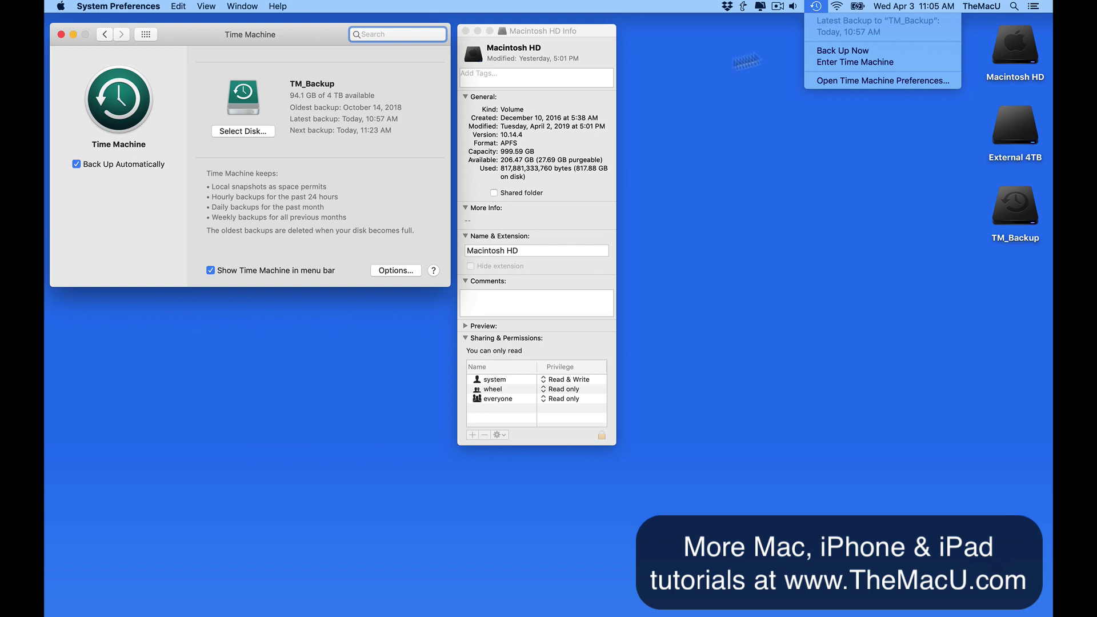
pyautogui.click(412, 99)
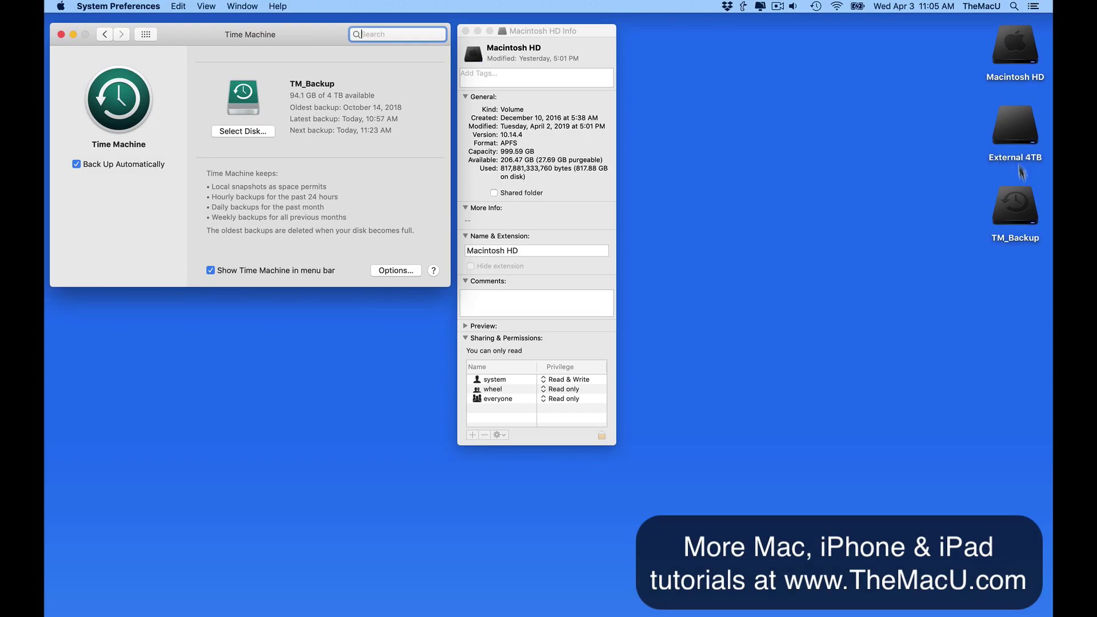
pyautogui.click(1013, 194)
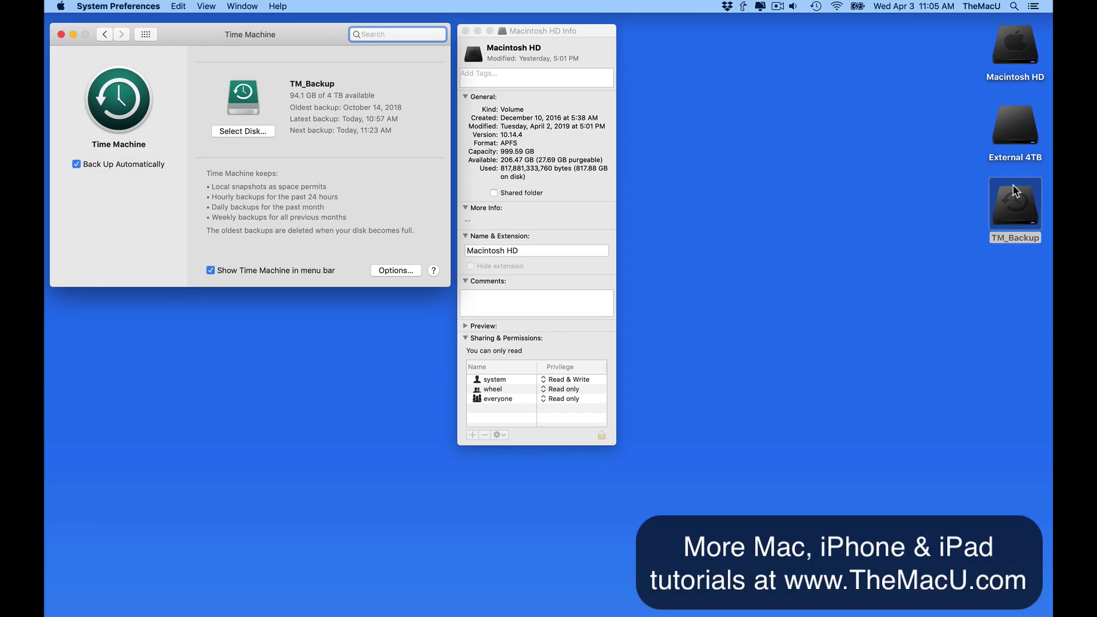
pyautogui.press('super+i')
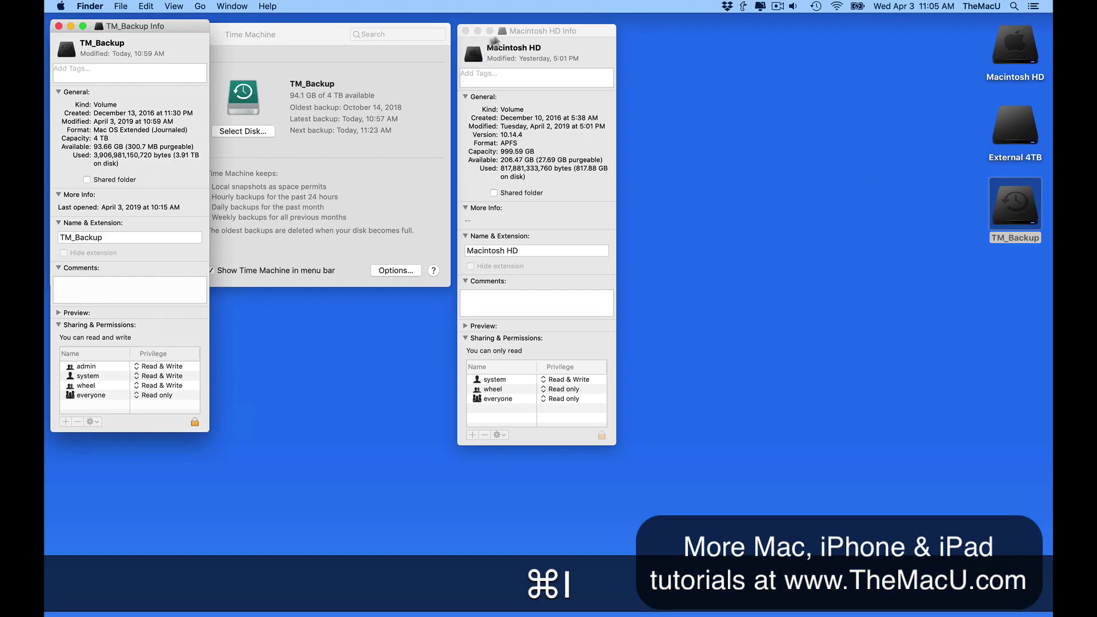
pyautogui.moveTo(173, 26); pyautogui.dragTo(895, 40)
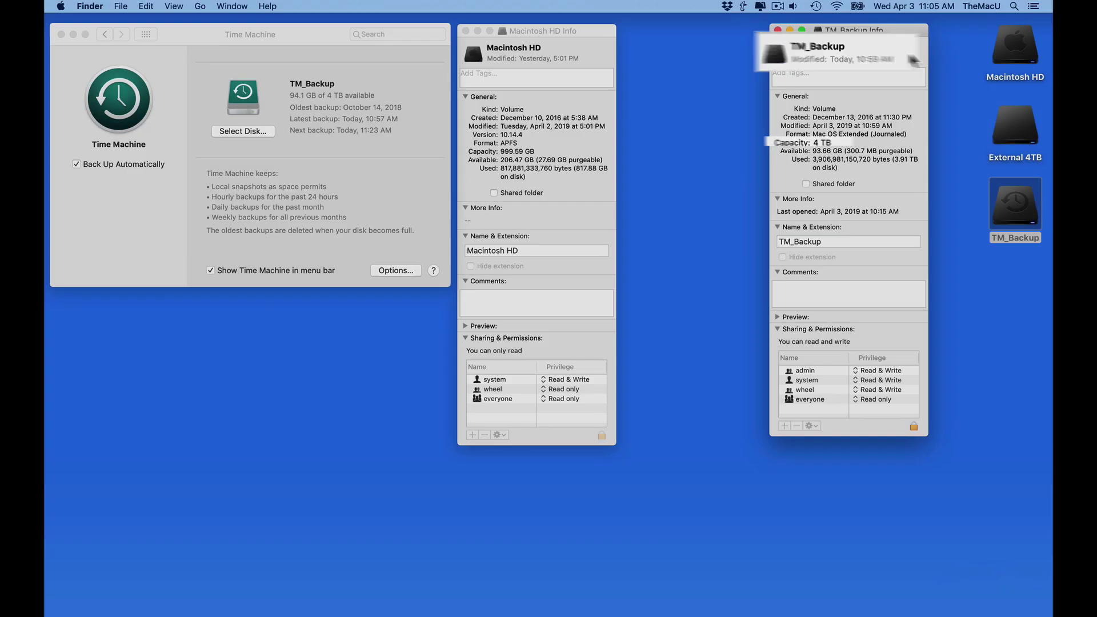
# Open External 4TB's Info window and arrange all three disk Info windows side by side.
pyautogui.click(1021, 121)
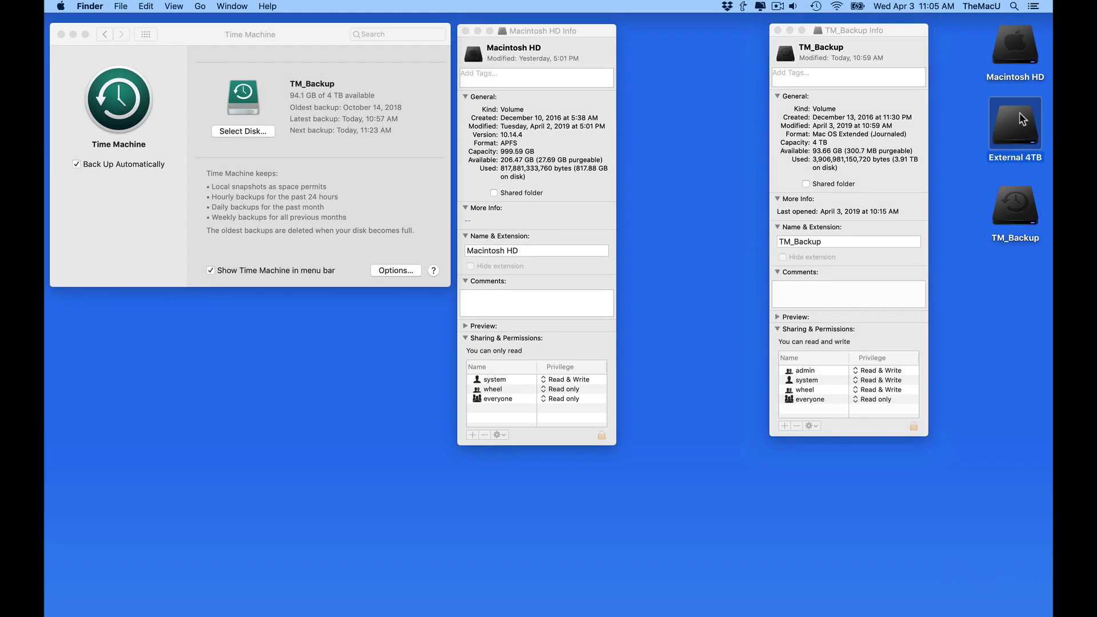
pyautogui.press('super+i')
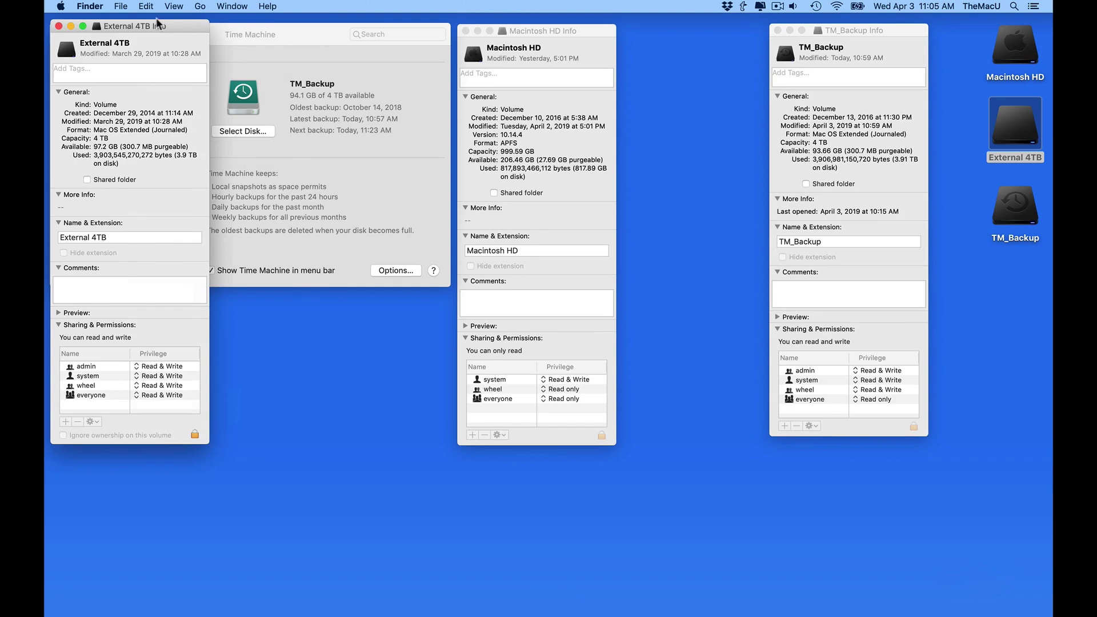
pyautogui.moveTo(173, 26); pyautogui.dragTo(747, 33)
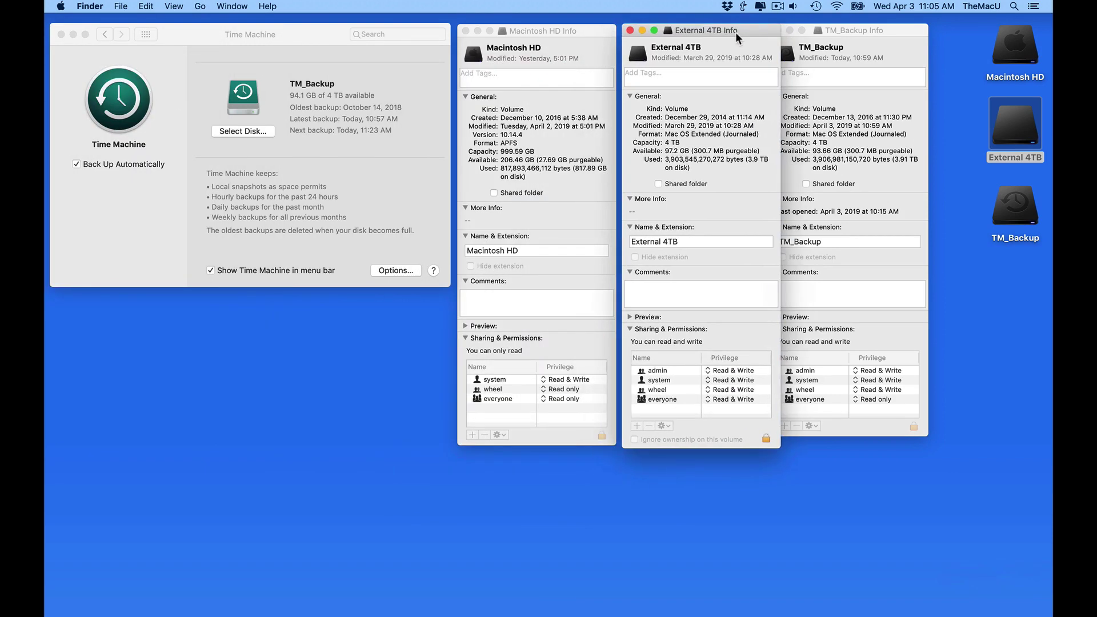
pyautogui.click(833, 35)
pyautogui.moveTo(864, 33); pyautogui.dragTo(888, 33)
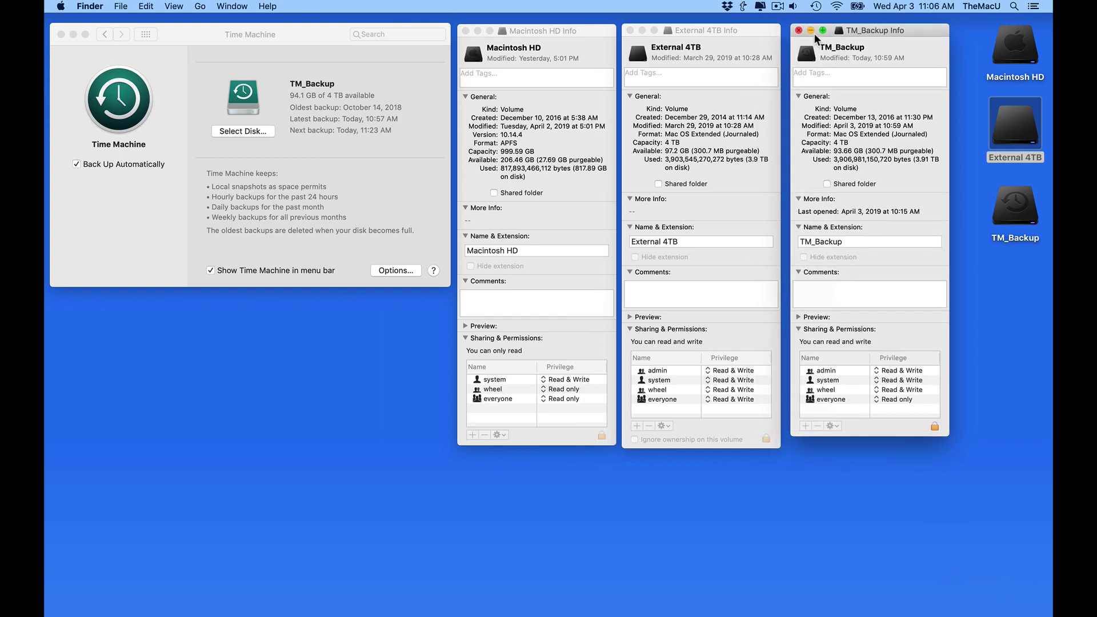
pyautogui.click(371, 226)
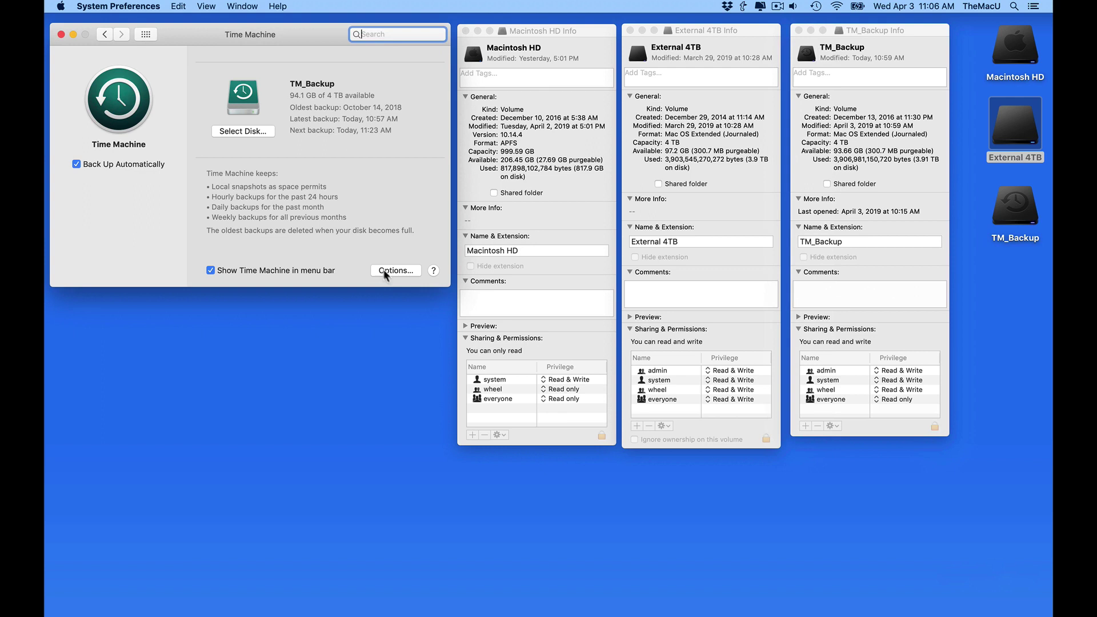
pyautogui.click(400, 272)
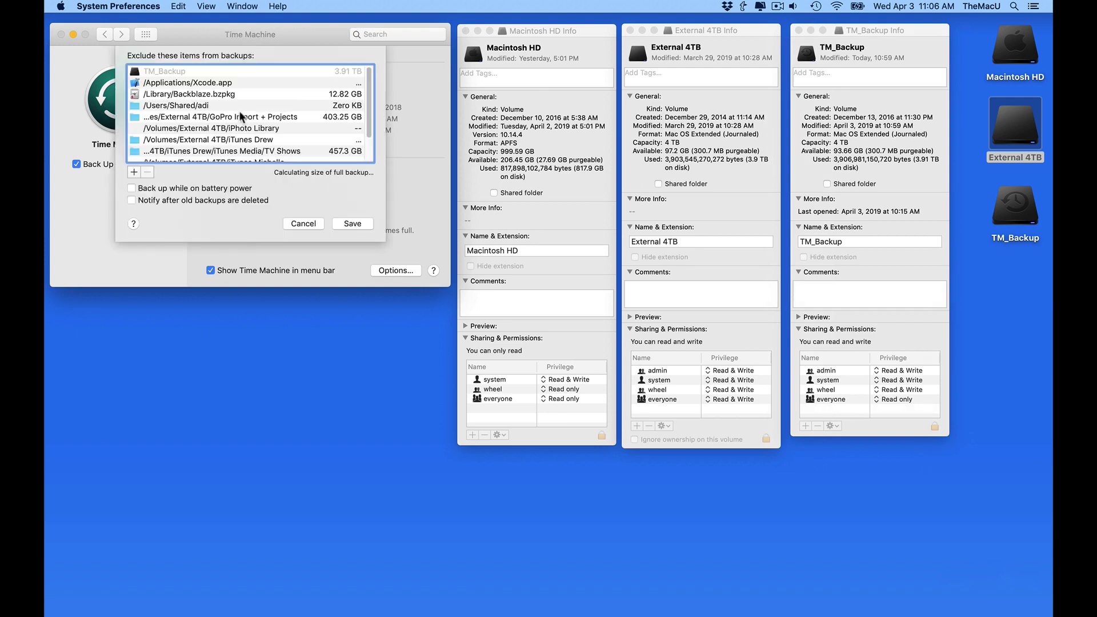
pyautogui.moveTo(381, 241); pyautogui.dragTo(387, 325)
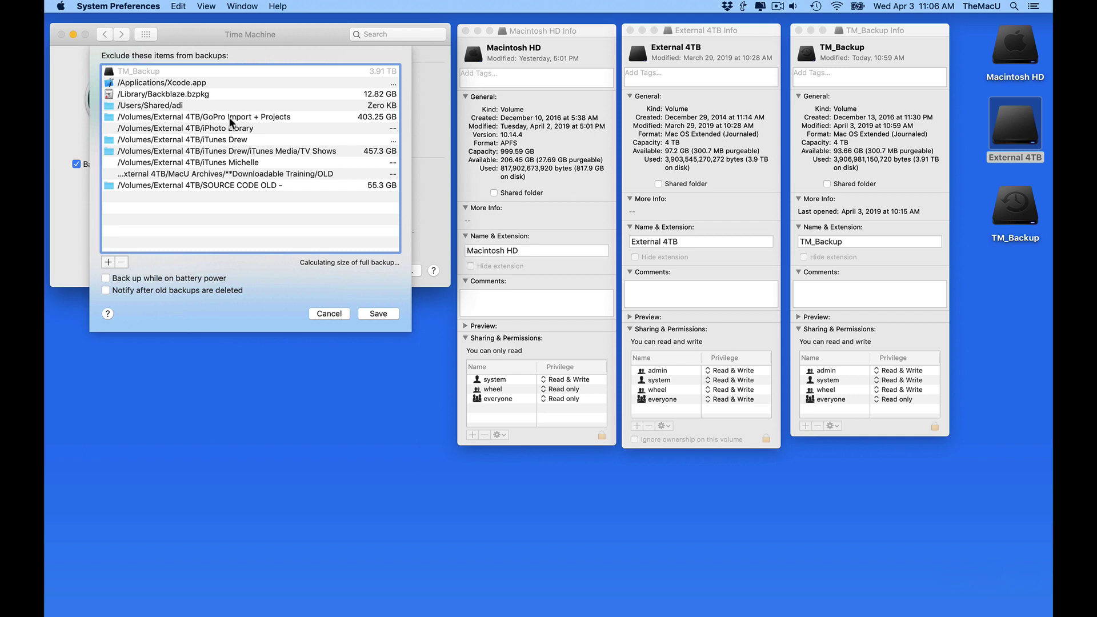
pyautogui.click(330, 314)
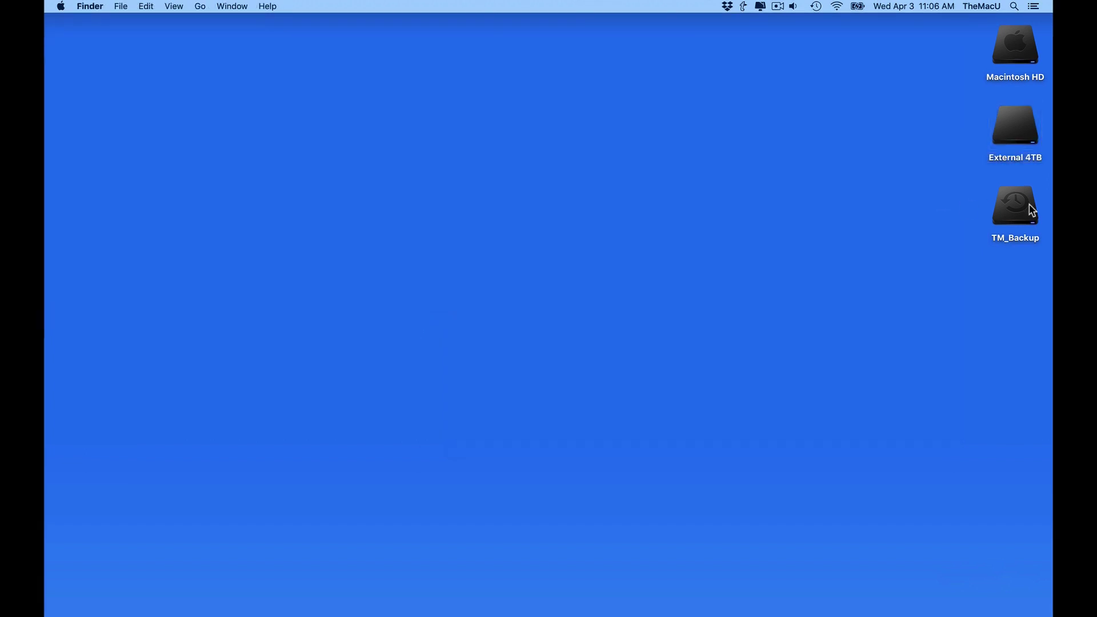
# Open the TM_Backup disk and browse Backups.backupdb to the DS MB Pro dated backups.
pyautogui.click(1031, 211)
pyautogui.doubleClick(1032, 210)
pyautogui.click(224, 73)
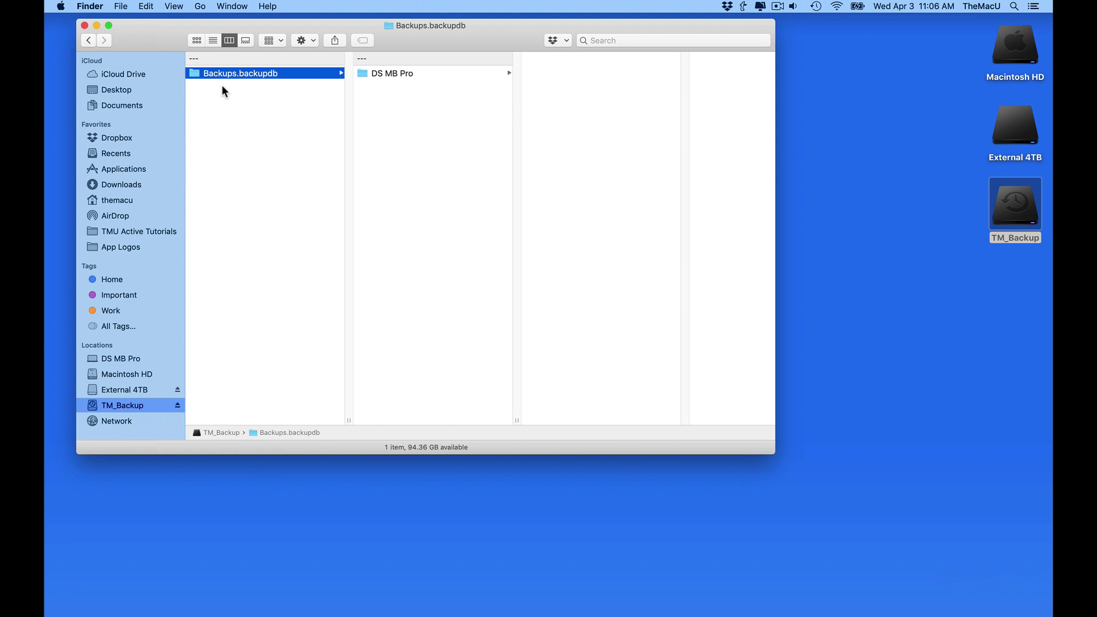
pyautogui.click(391, 74)
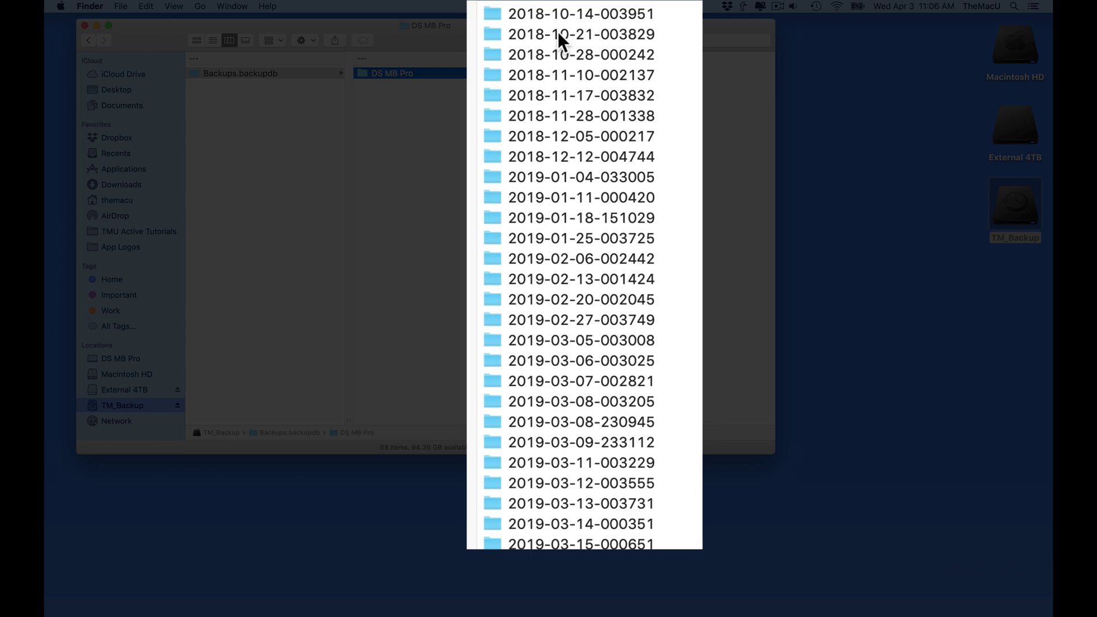
pyautogui.scroll(-15, 567, 342)
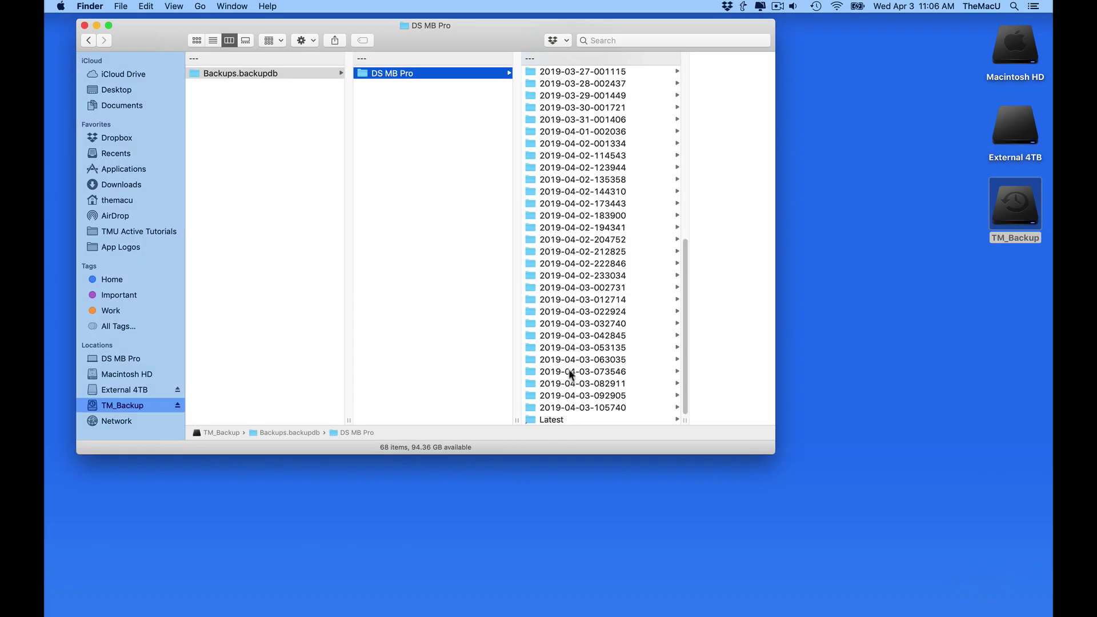
pyautogui.scroll(15, 564, 229)
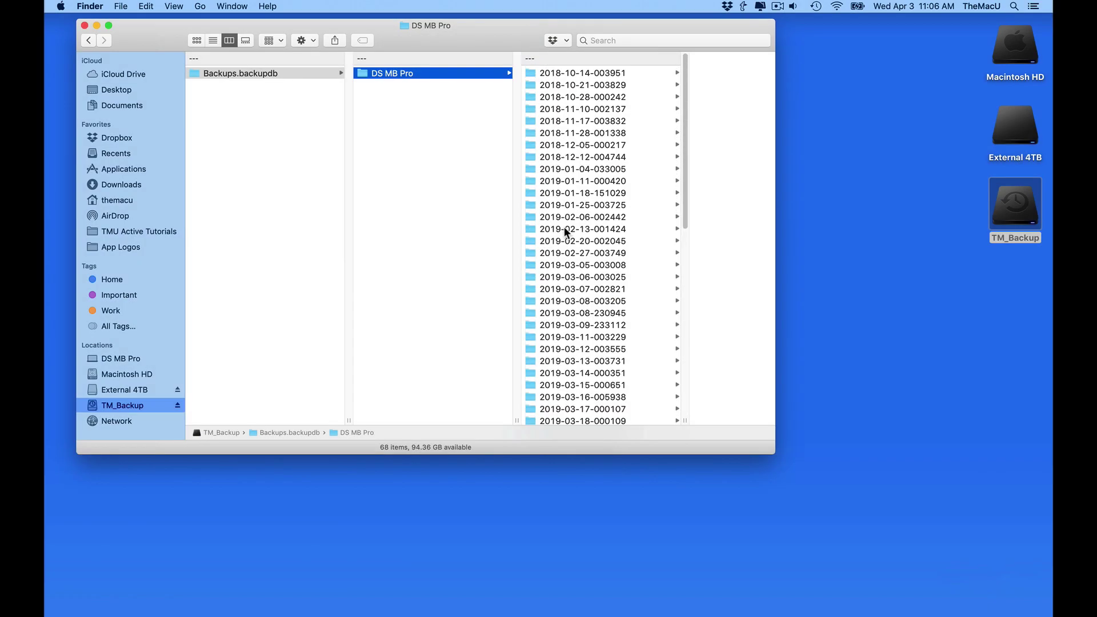
pyautogui.click(566, 72)
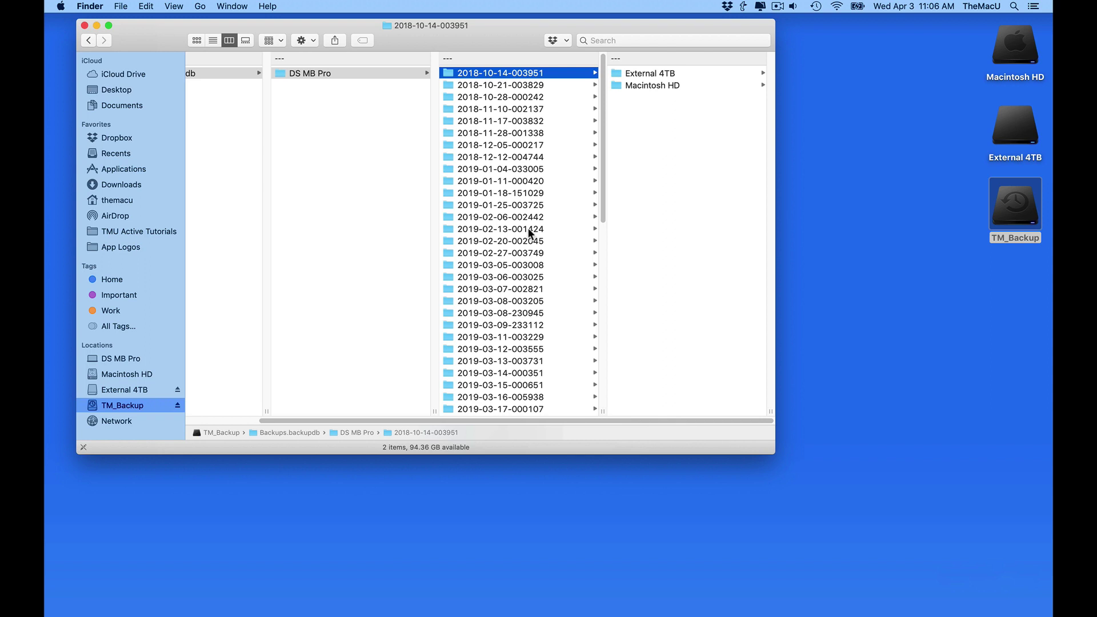
pyautogui.scroll(-15, 527, 228)
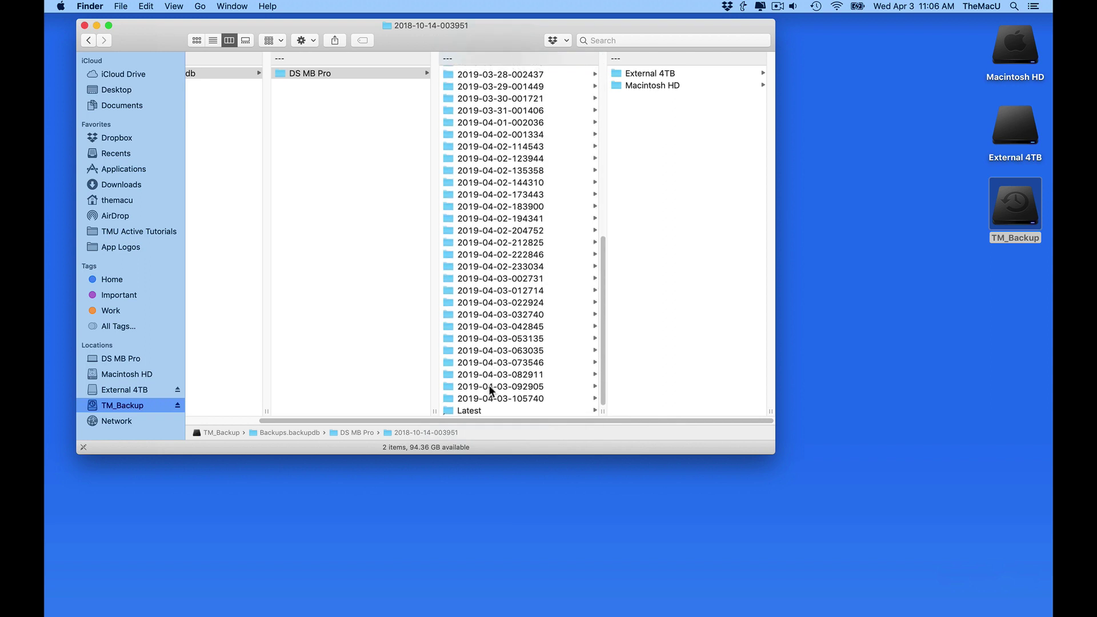
pyautogui.click(488, 385)
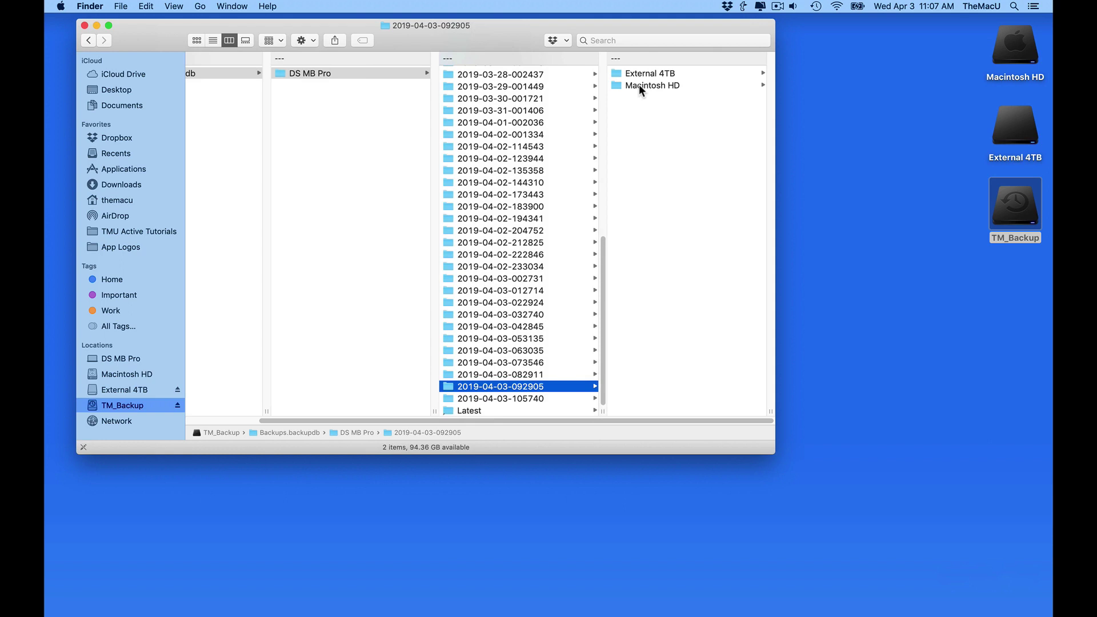
pyautogui.click(639, 86)
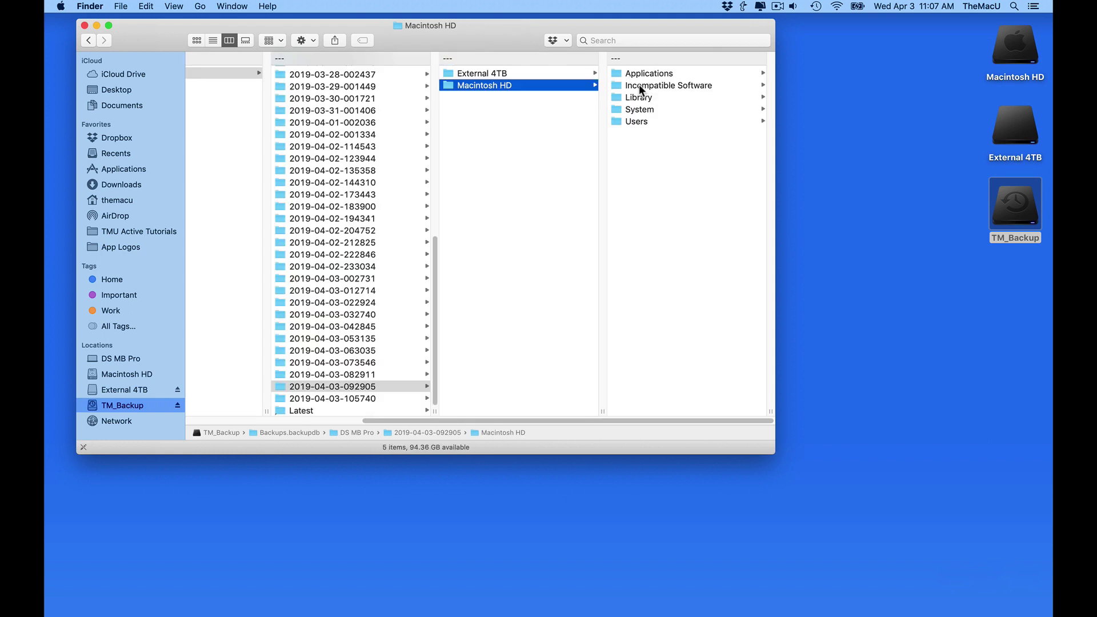
pyautogui.click(486, 72)
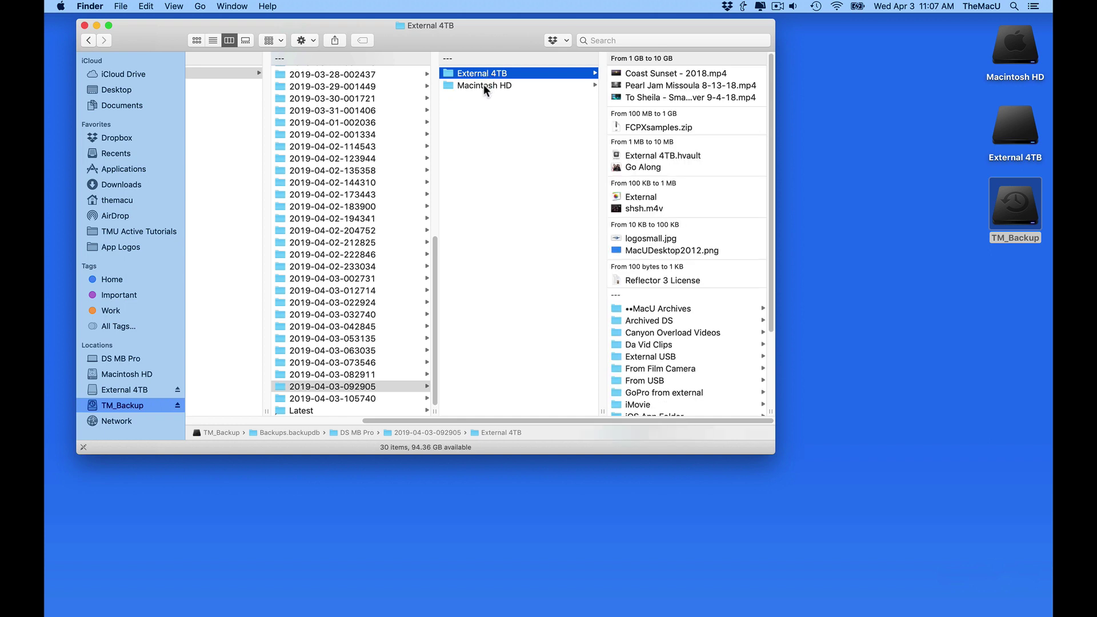
pyautogui.click(484, 85)
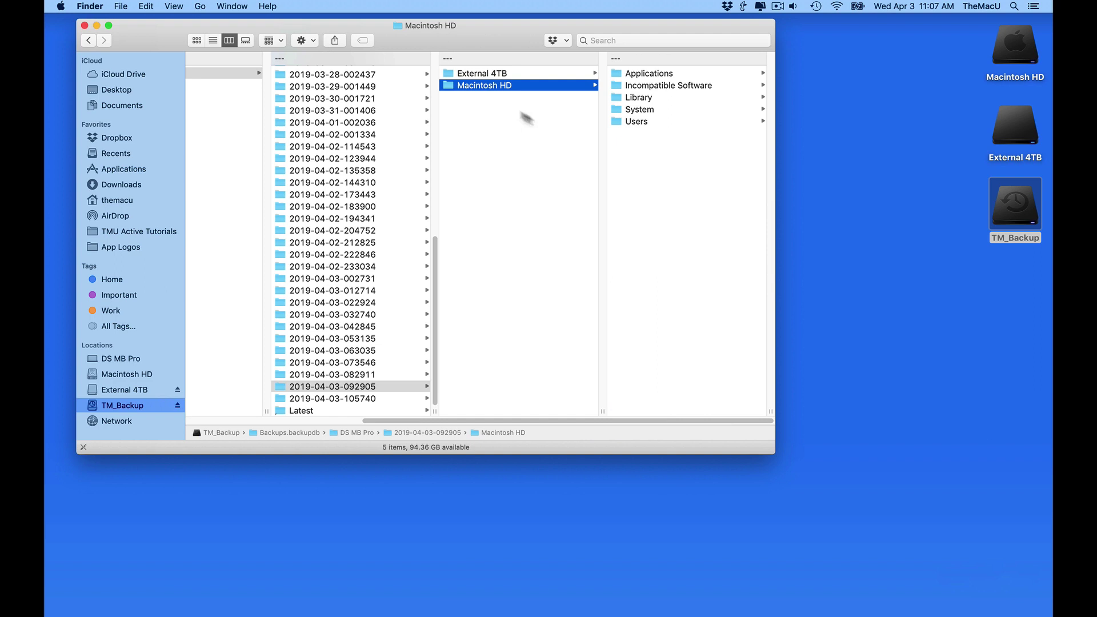
pyautogui.click(649, 122)
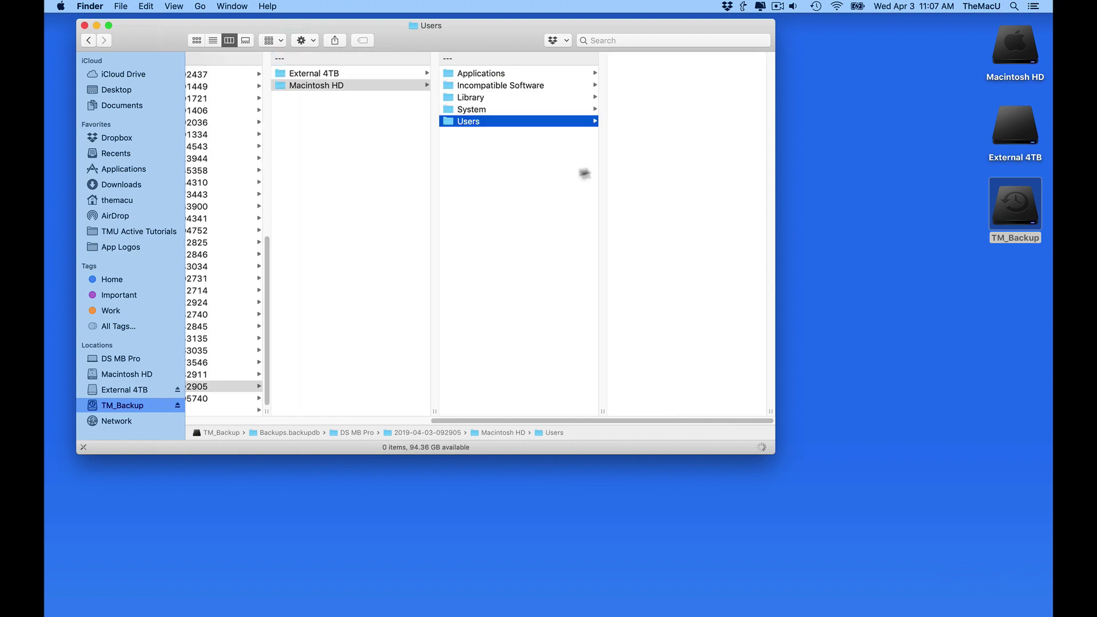
# Jump to the iCloud Drive Documents folder and show the Time Machine menu-bar options.
pyautogui.press('super+shift+o')
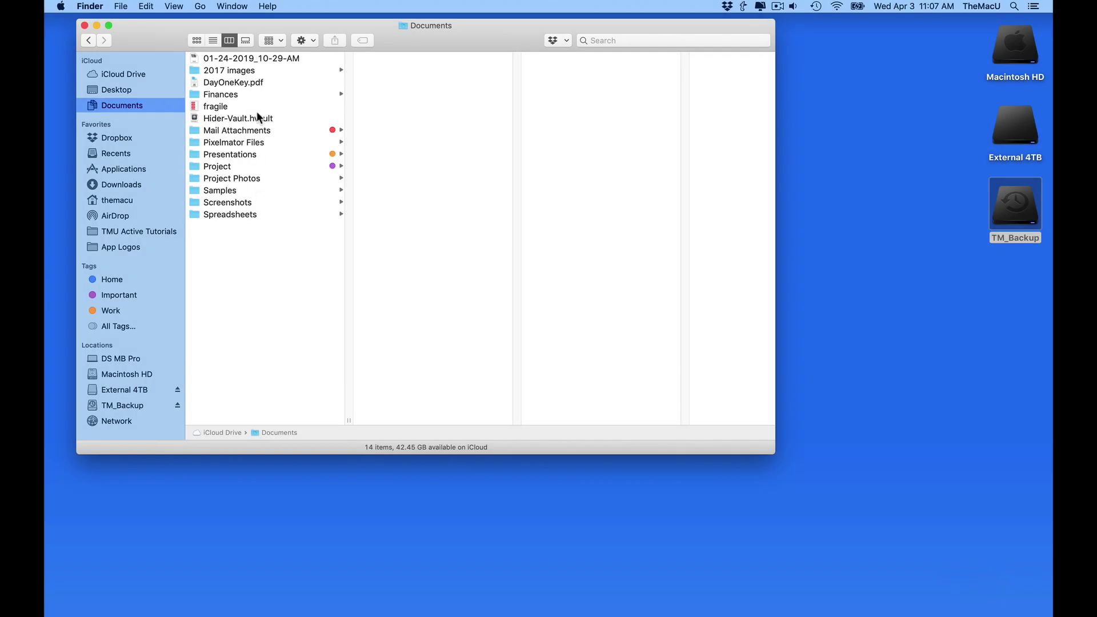
pyautogui.click(817, 7)
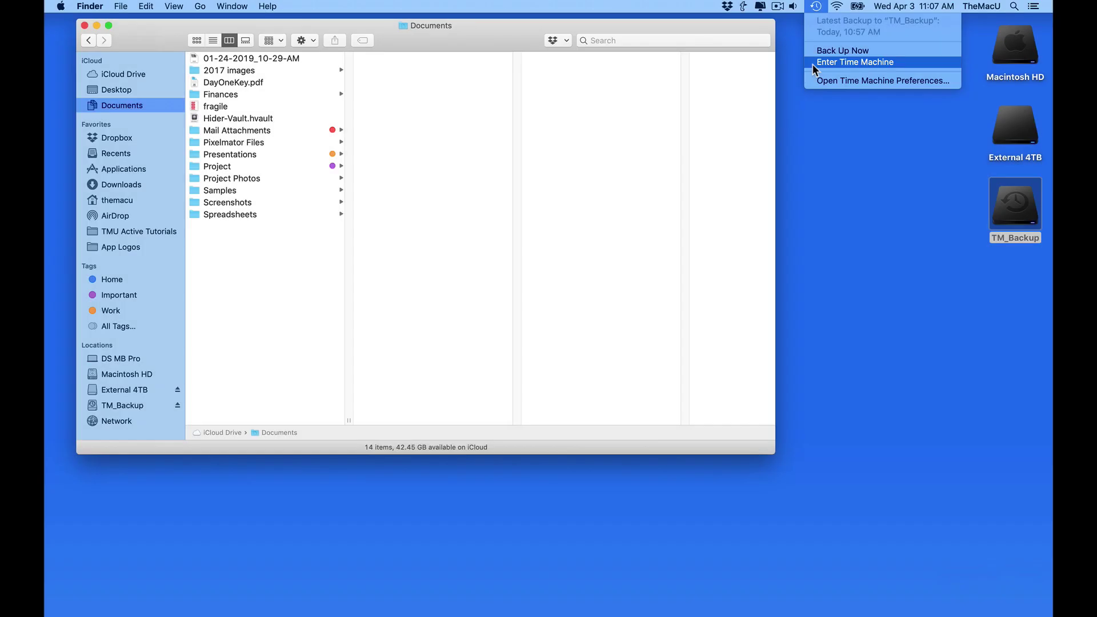
# Enter Time Machine on Documents and step back to the Today, 10:57 AM backup.
pyautogui.click(815, 63)
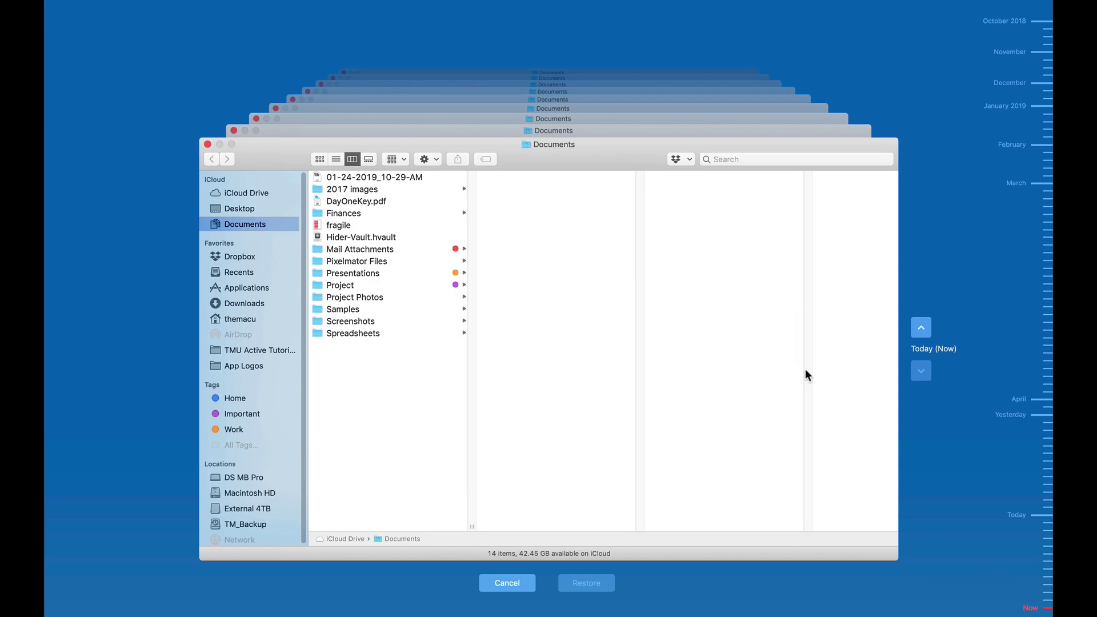
pyautogui.click(922, 328)
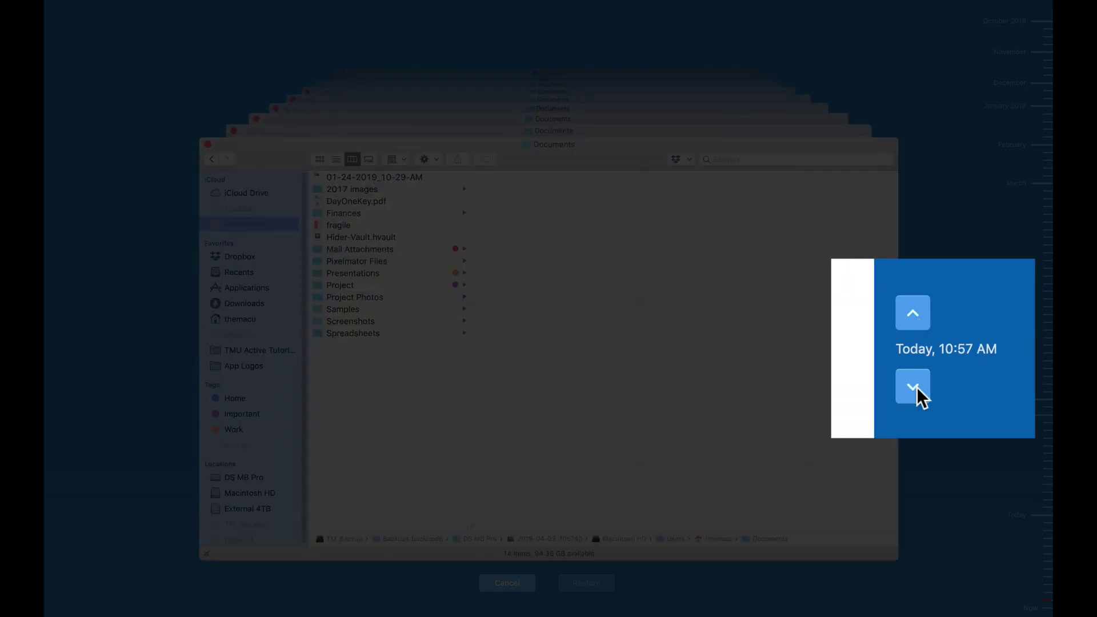
pyautogui.click(917, 387)
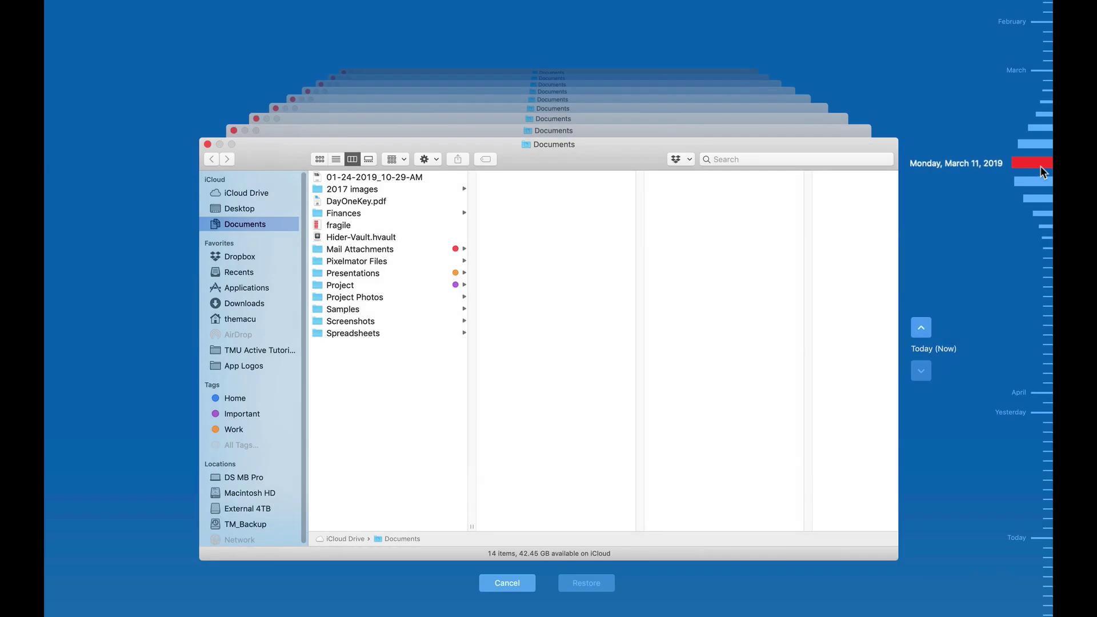
# Jump to the 3/11/19 backup and view its Desktop and TMU Active Tutorials folders.
pyautogui.click(1041, 165)
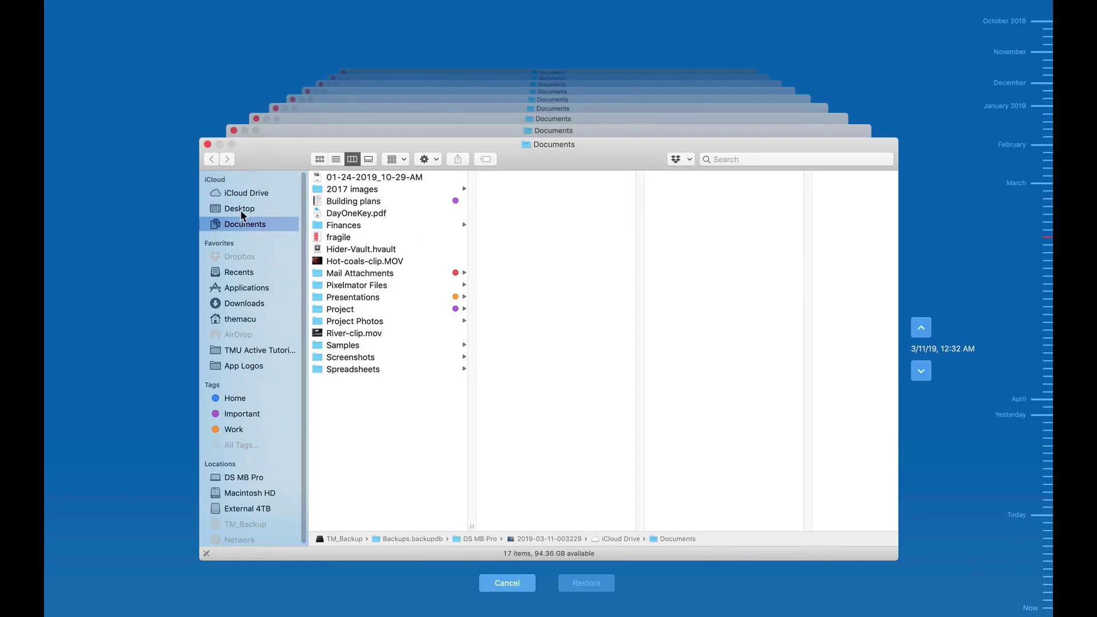
pyautogui.click(245, 209)
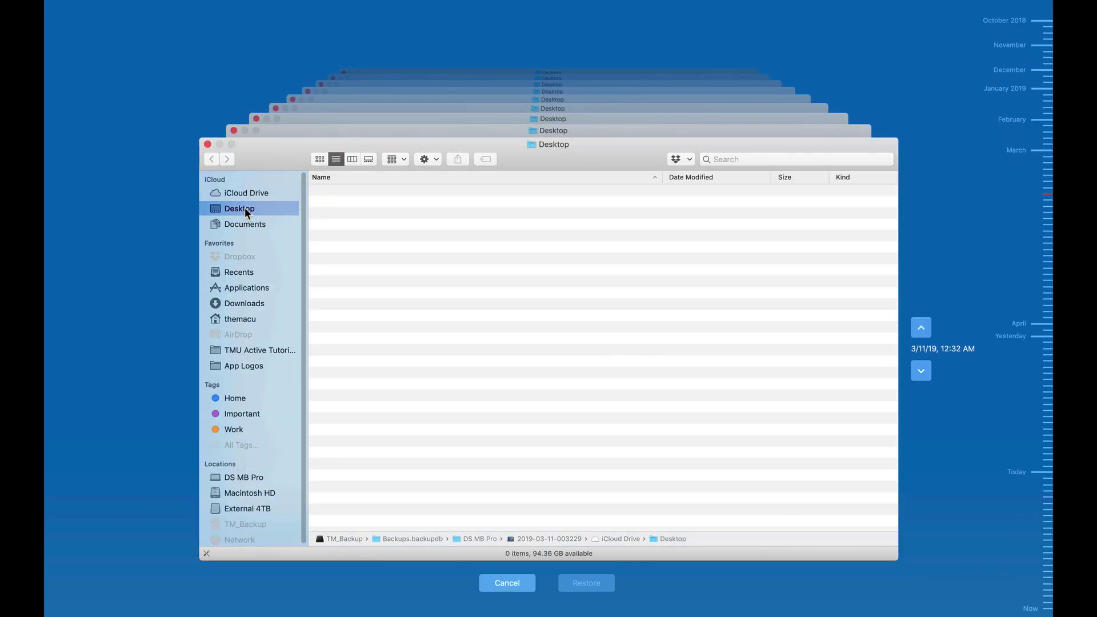
pyautogui.click(245, 349)
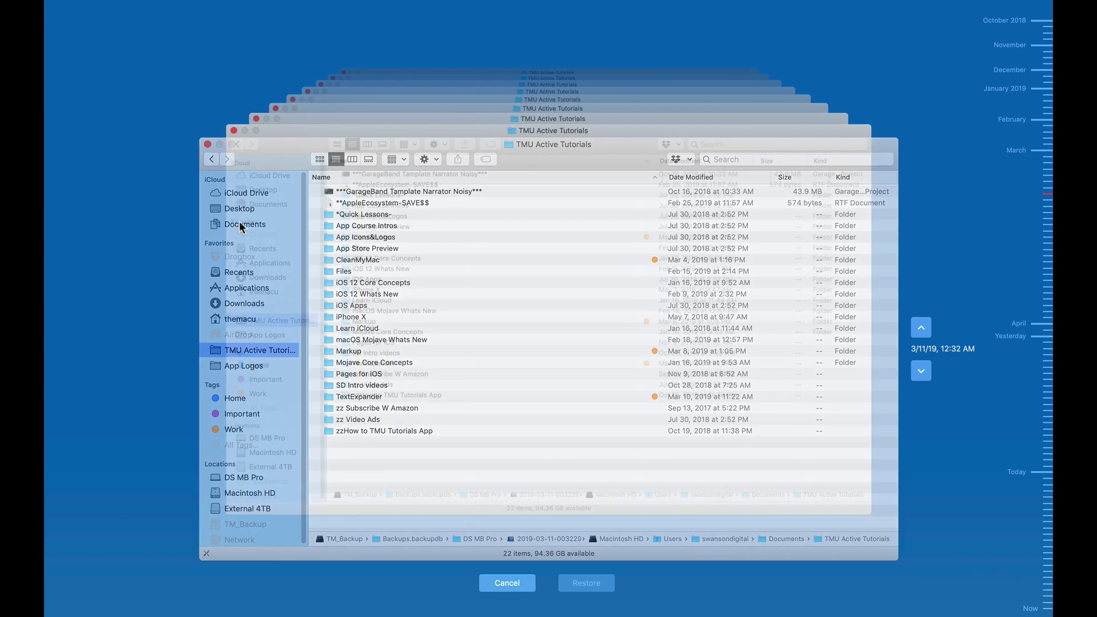
# Return to the March 11 Documents backup to restore Hot-coals-clip.MOV and River-clip.mov.
pyautogui.click(239, 224)
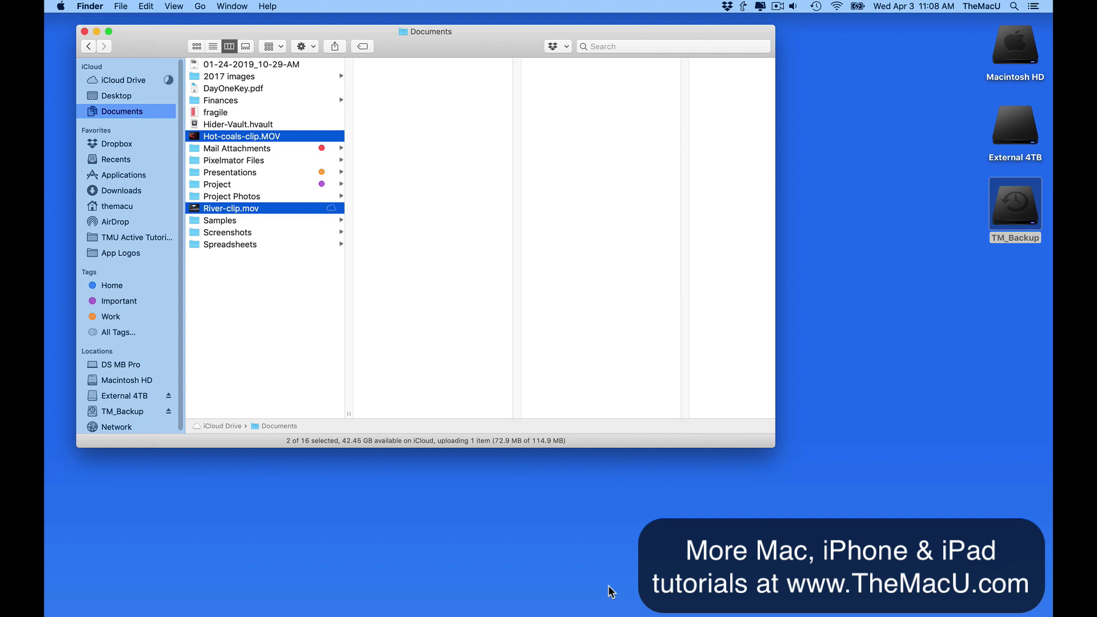
# Select only Hot-coals-clip.MOV, preview it in Quick Look, then close the preview.
pyautogui.click(248, 303)
pyautogui.click(235, 139)
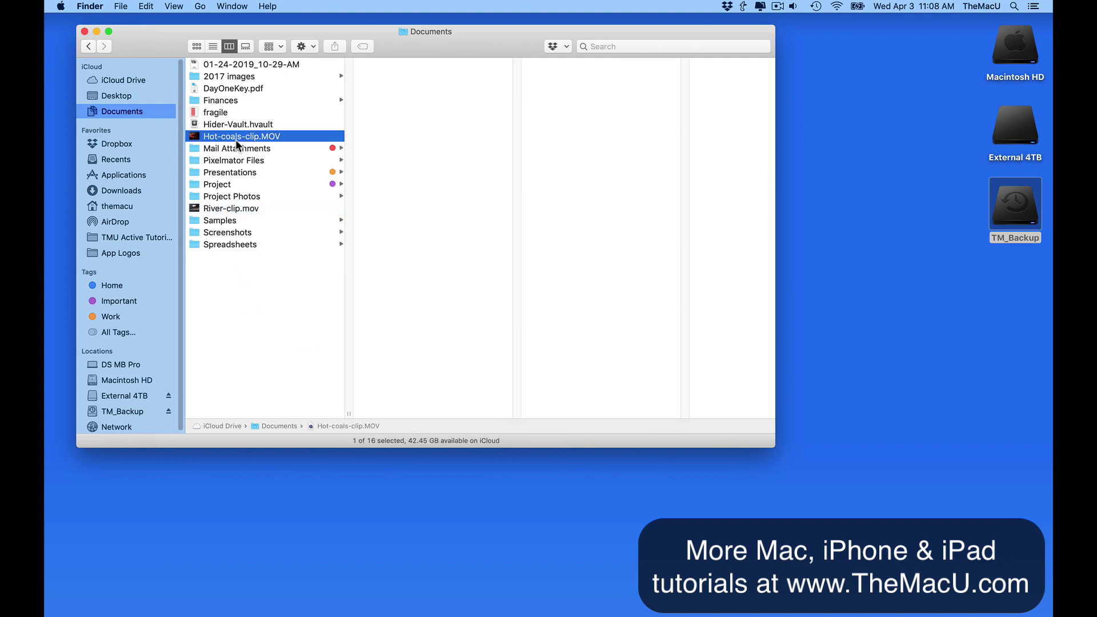
pyautogui.press('space')
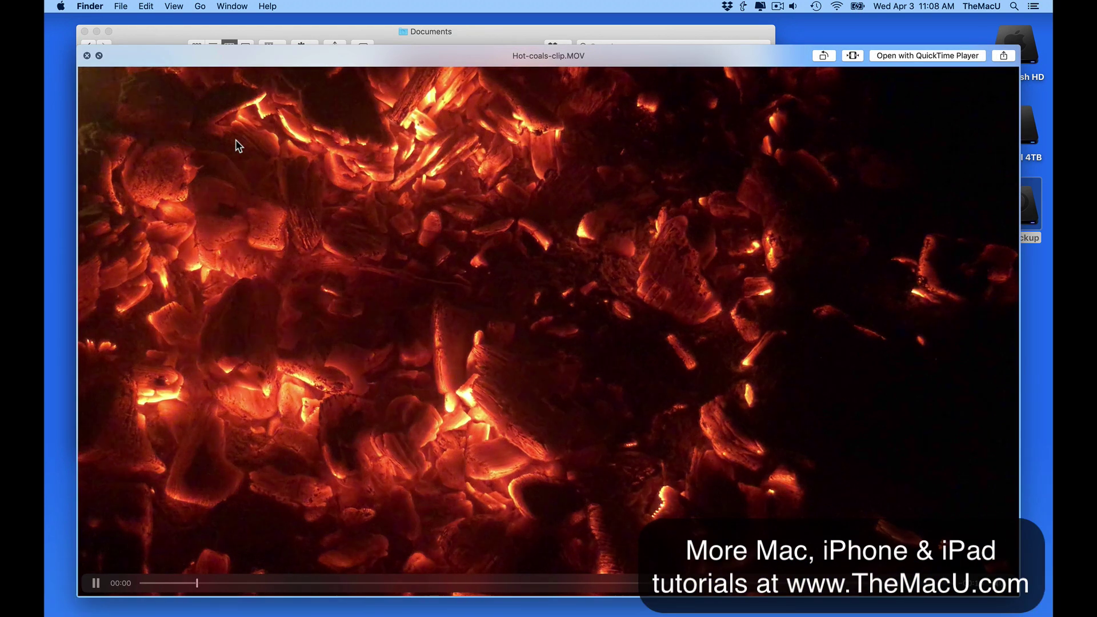
pyautogui.press('space')
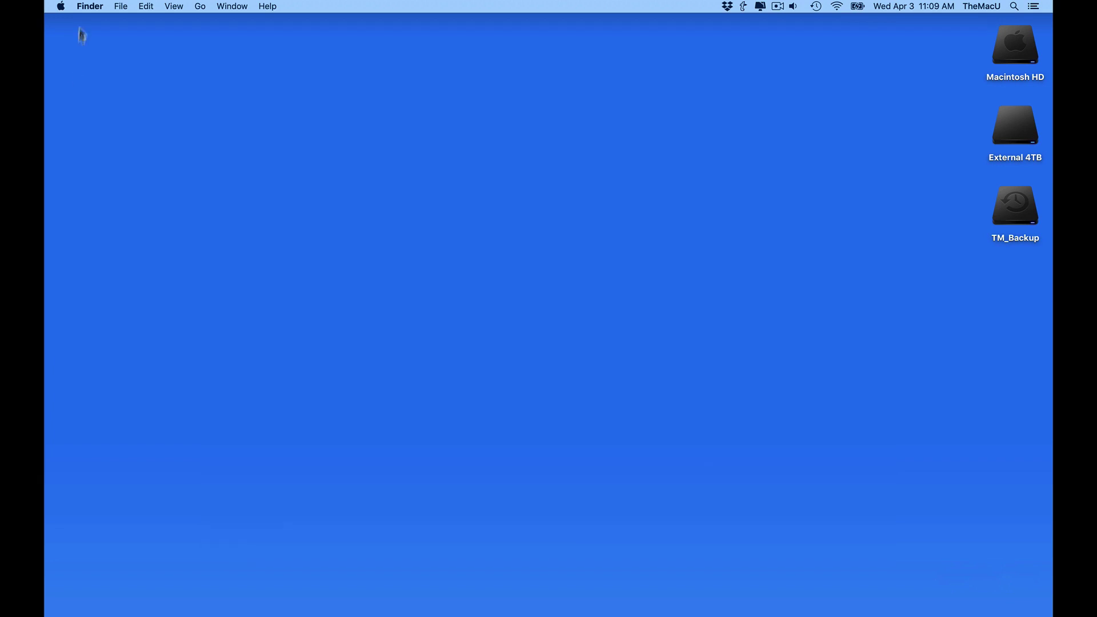
# Open System Preferences from the Apple menu and go to the Time Machine pane.
pyautogui.click(61, 7)
pyautogui.click(70, 39)
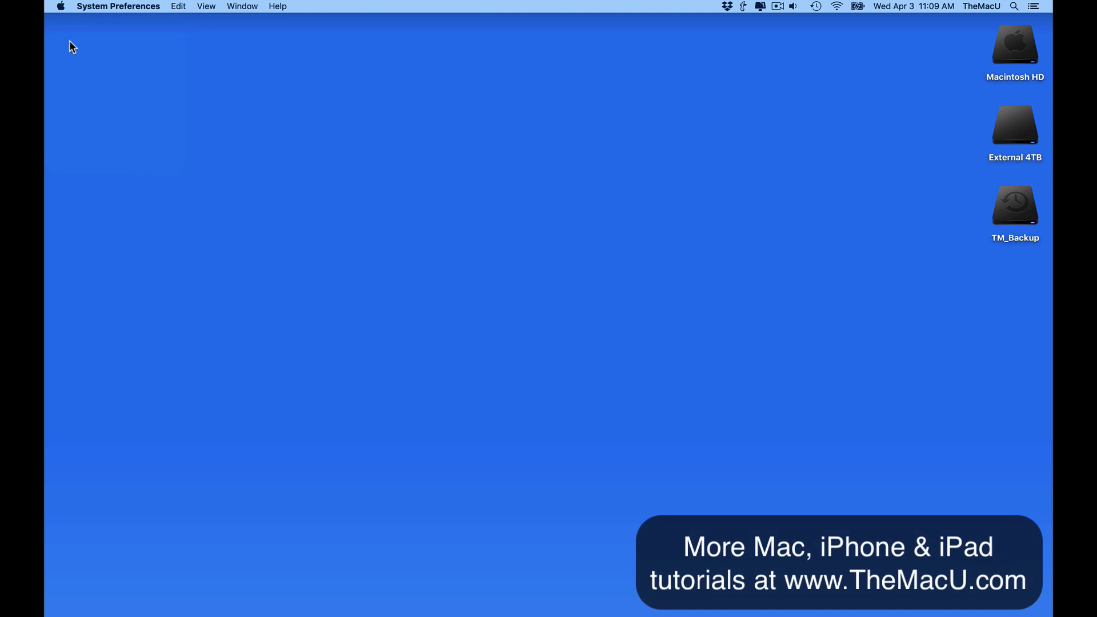
pyautogui.click(322, 272)
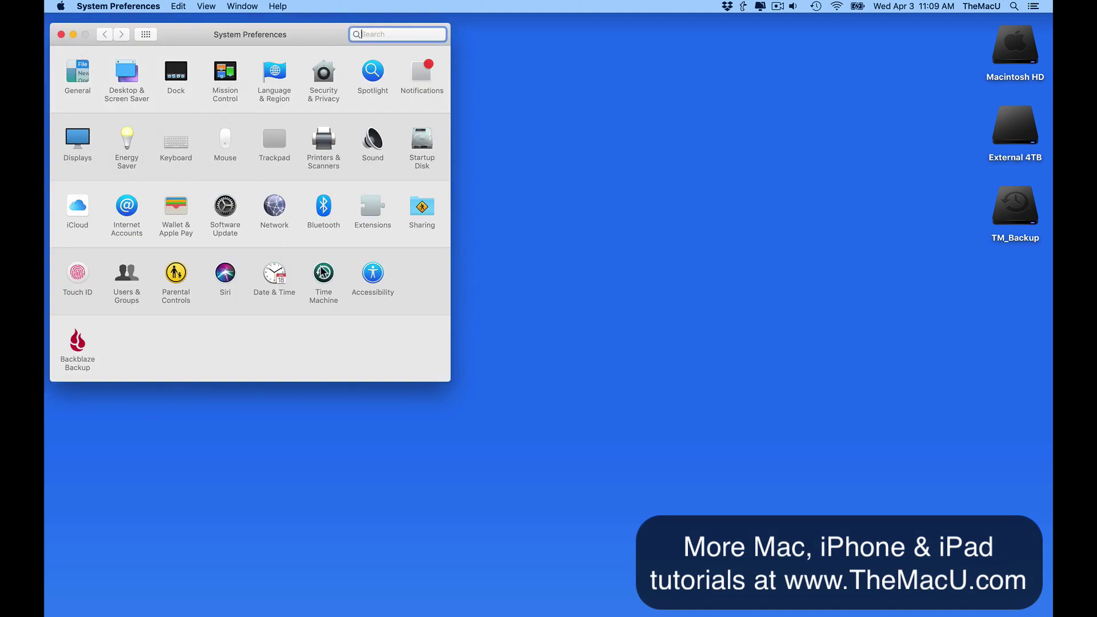